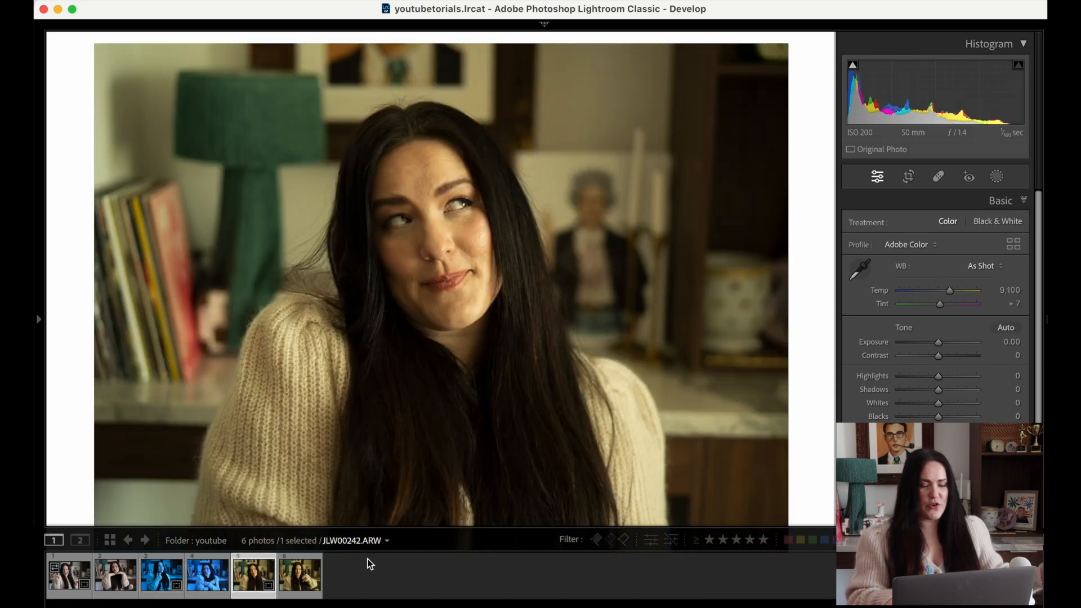
Open the first raw photo, the one with two peace signs, and raise its Exposure to +0.20.
key(Left)
key(Left)
key(Left)
key(Left)
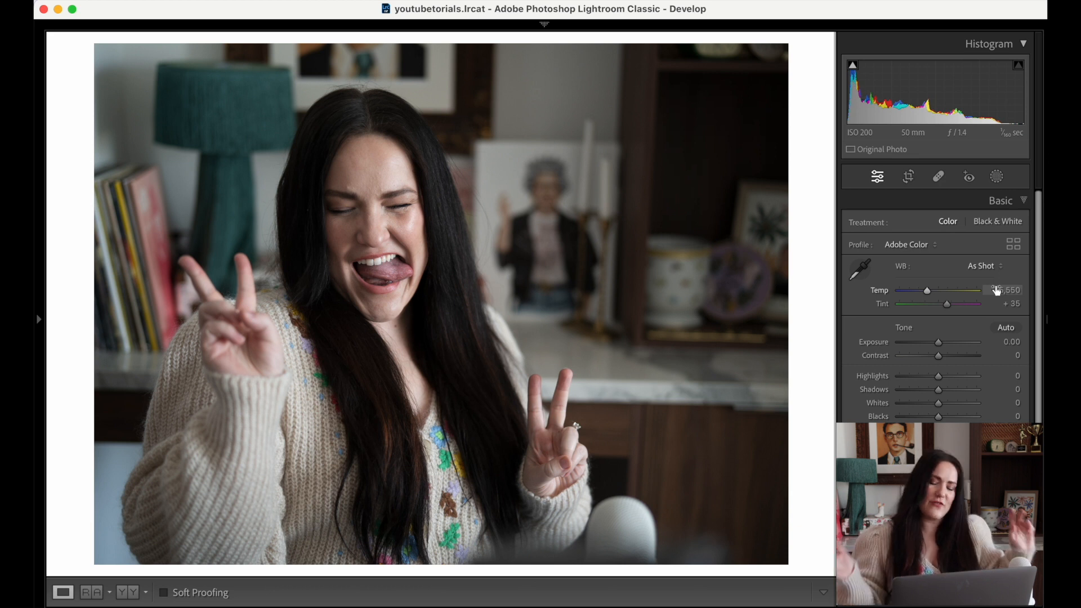
drag(1010, 341, 1011, 340)
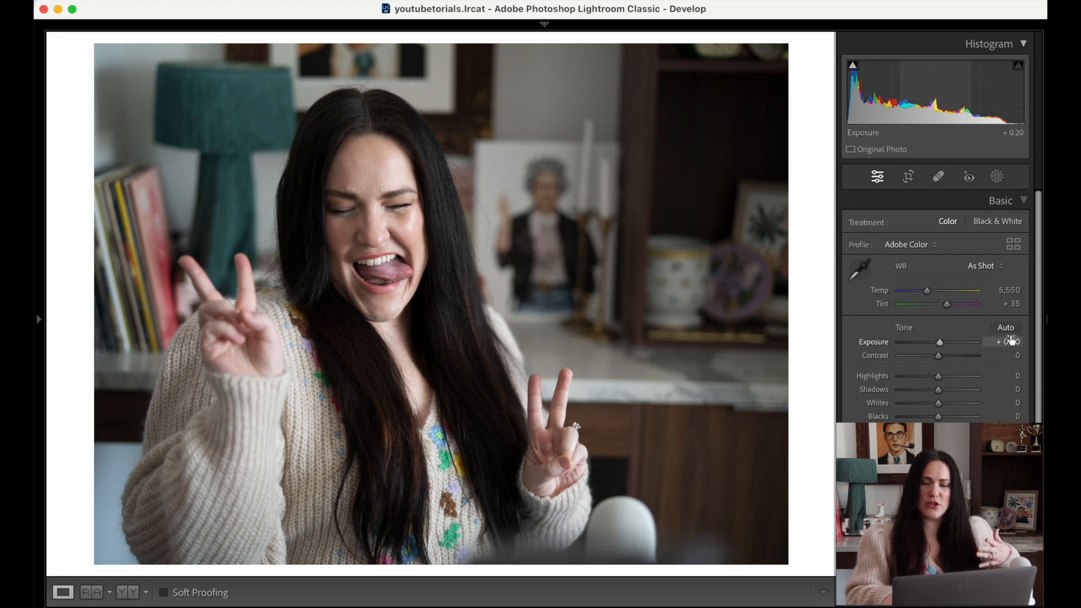
Correct the blue raw photo JLW00240.ARW with Temp 6,142, Tint +29 and Exposure +0.30.
key(Right)
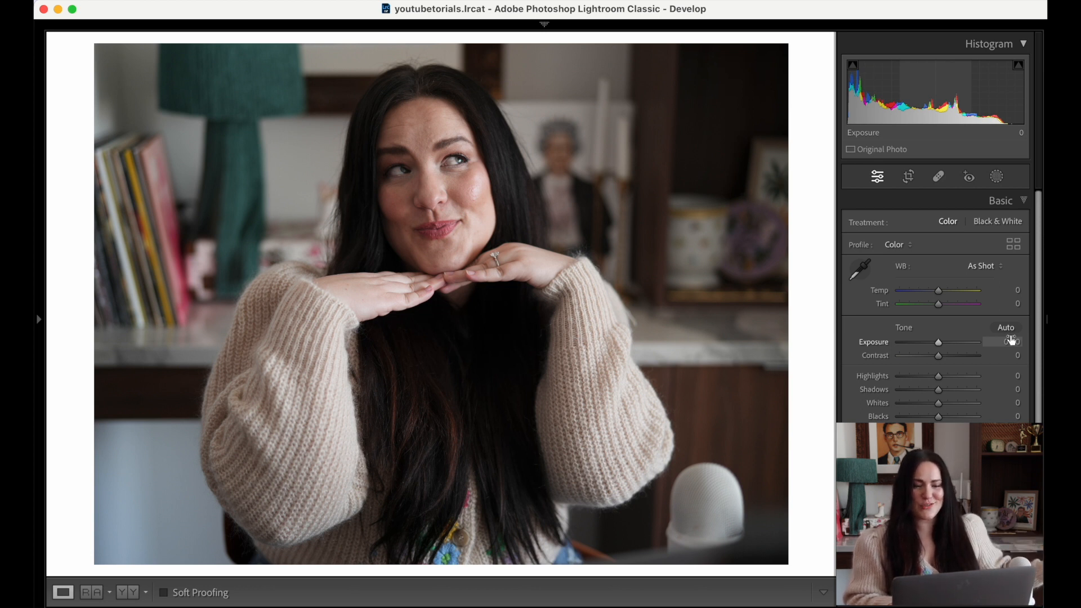
key(Right)
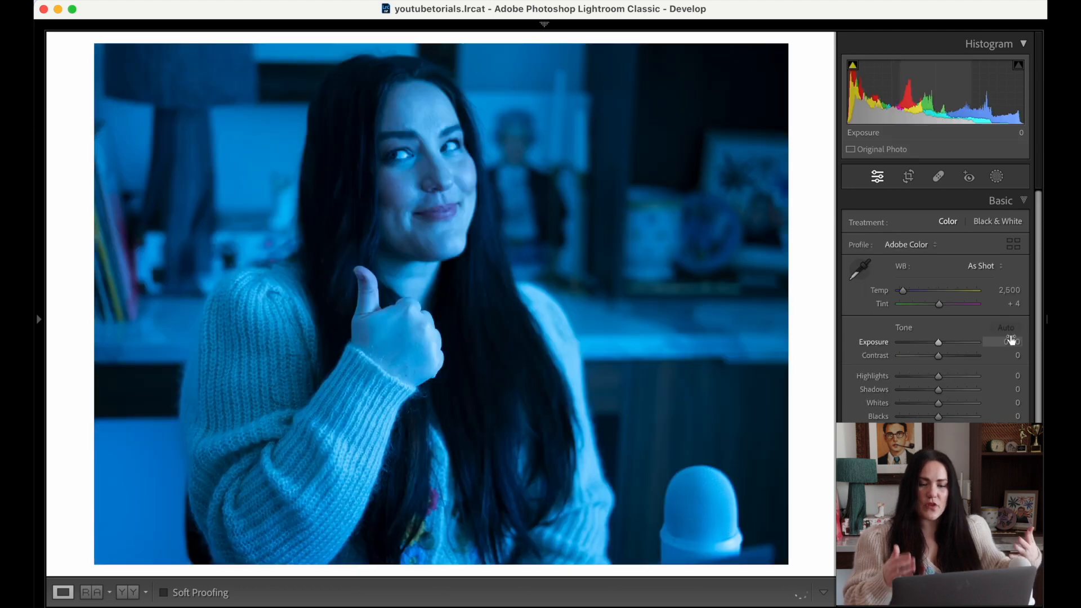
mouse_move(582, 589)
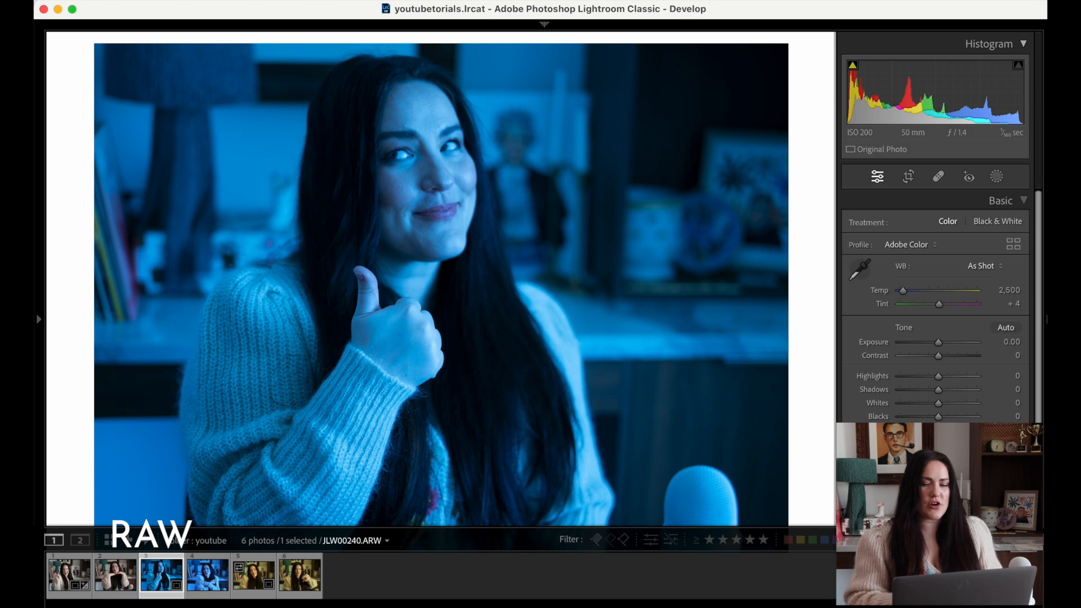
drag(907, 293, 933, 313)
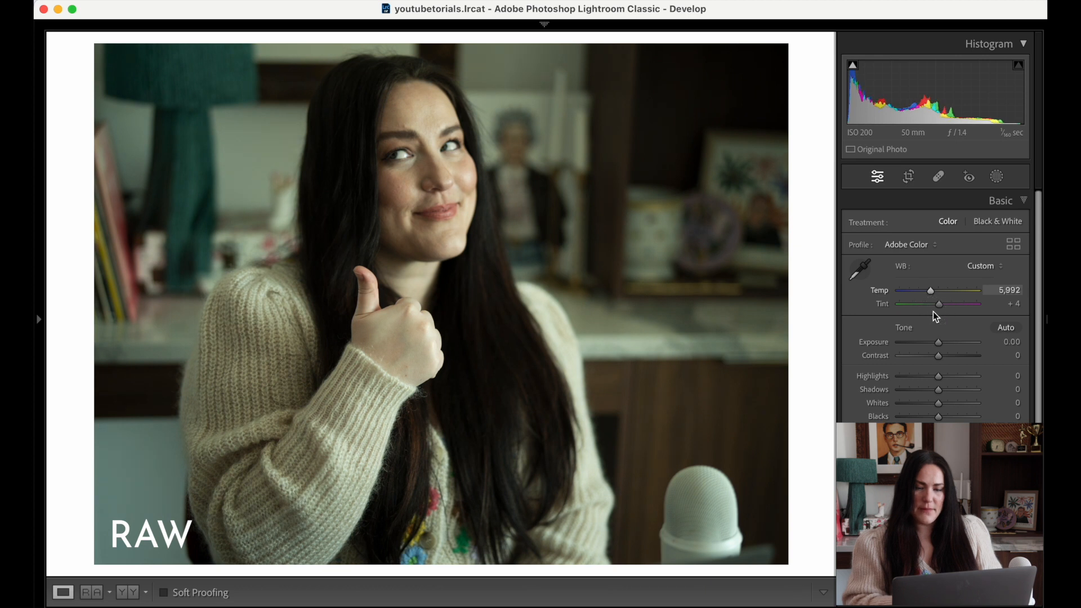
mouse_move(1003, 307)
mouse_down()
mouse_move(1017, 290)
mouse_move(1011, 305)
mouse_up()
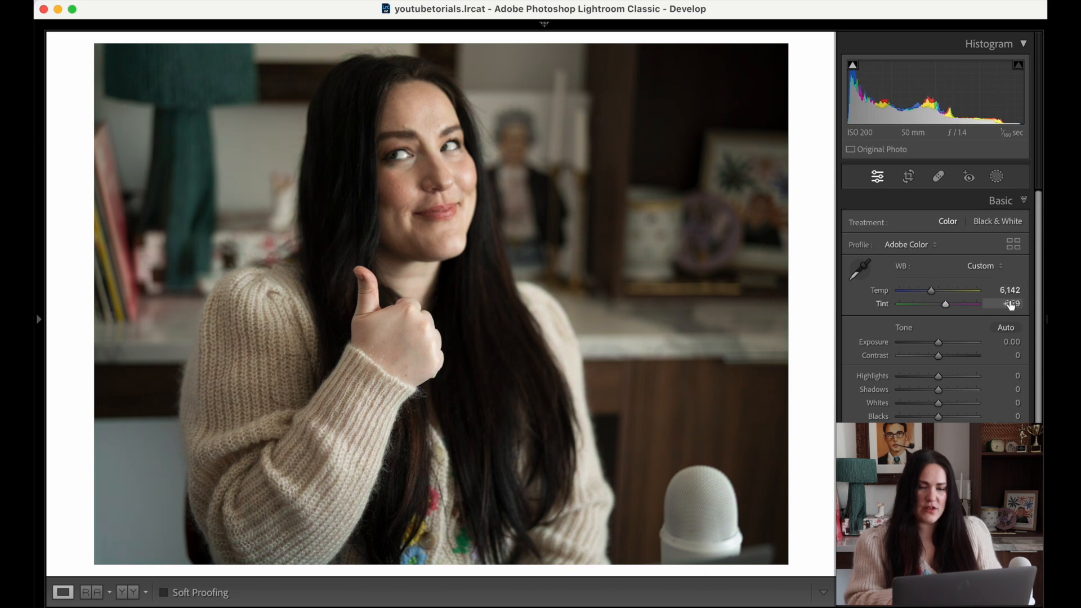
drag(1017, 345, 1017, 346)
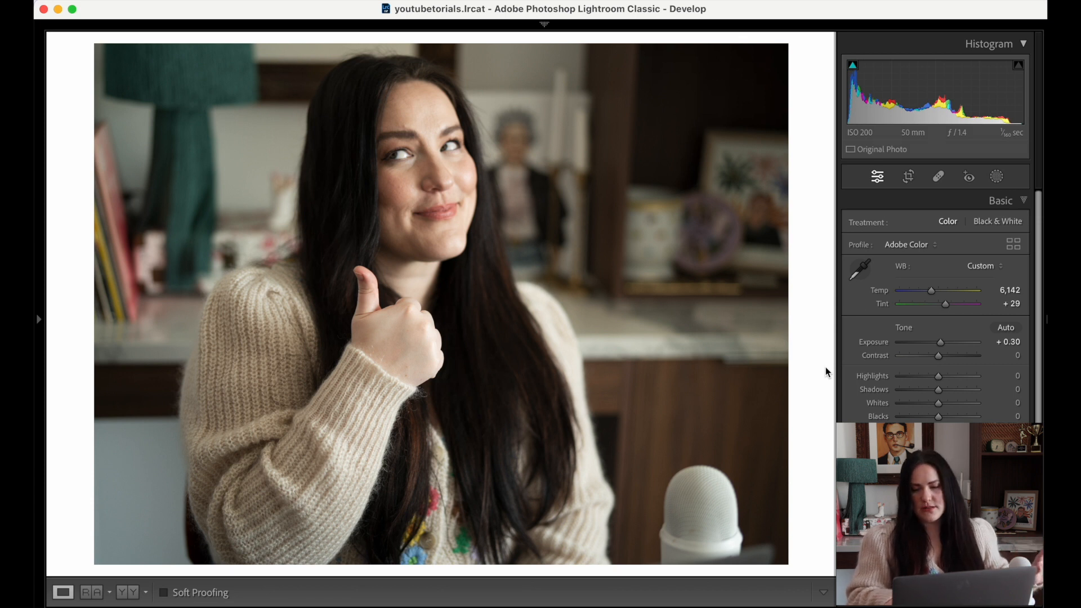
Warm the blue JPEG JLW00246.JPG by setting its Temp to +100 and inspect the face up close.
key(Right)
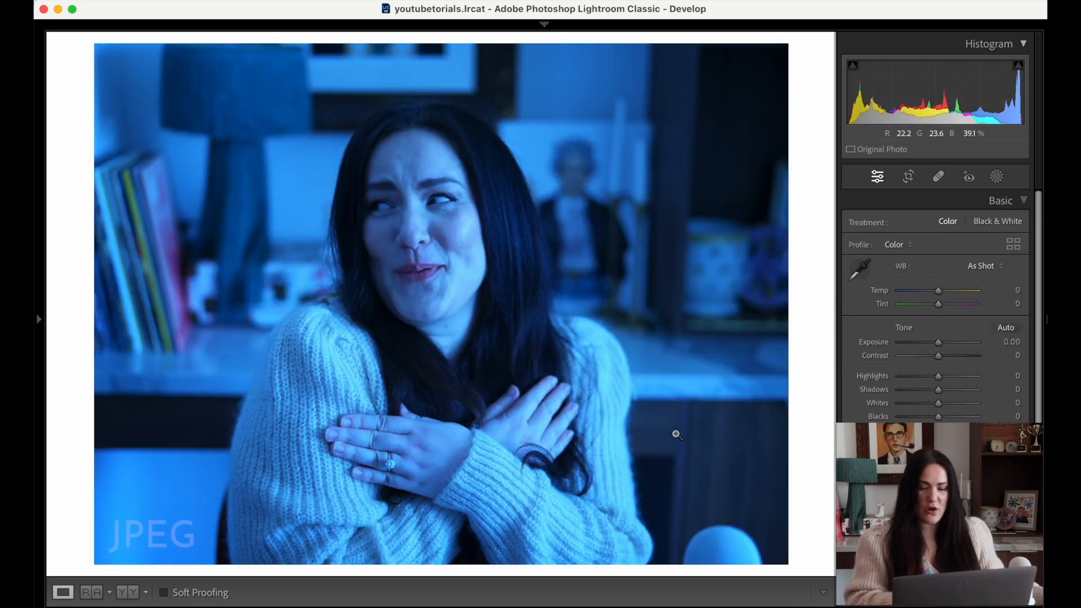
mouse_move(544, 605)
key(Left)
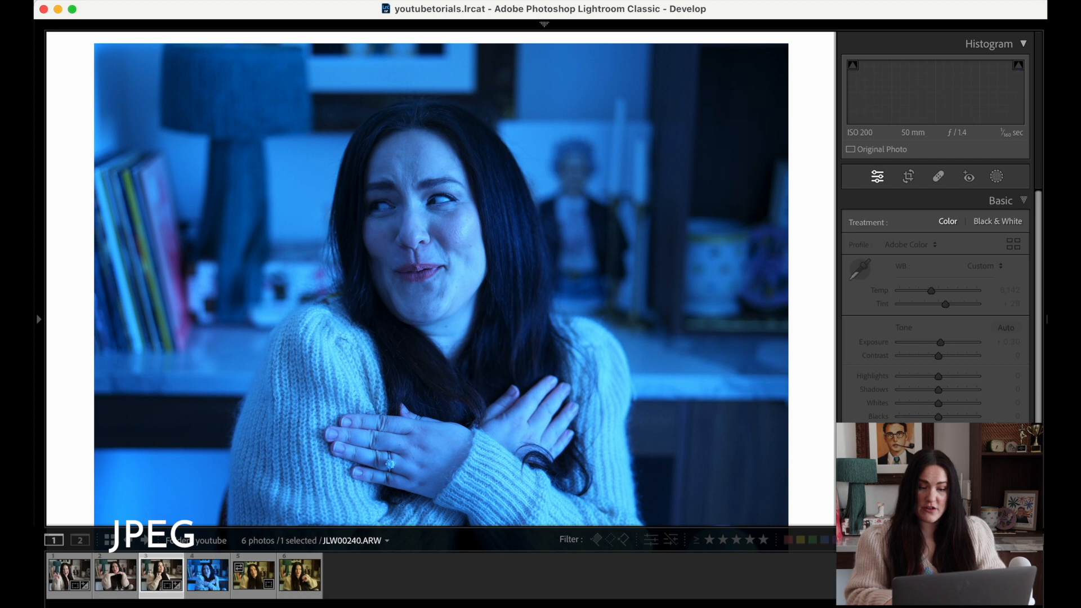
key(Right)
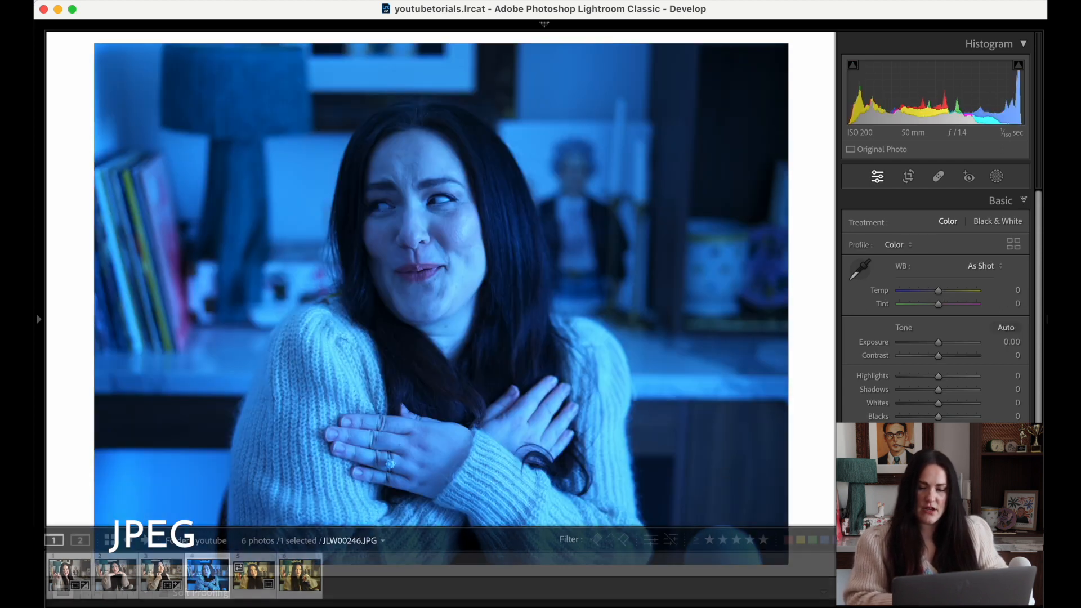
drag(938, 293, 995, 309)
click(482, 293)
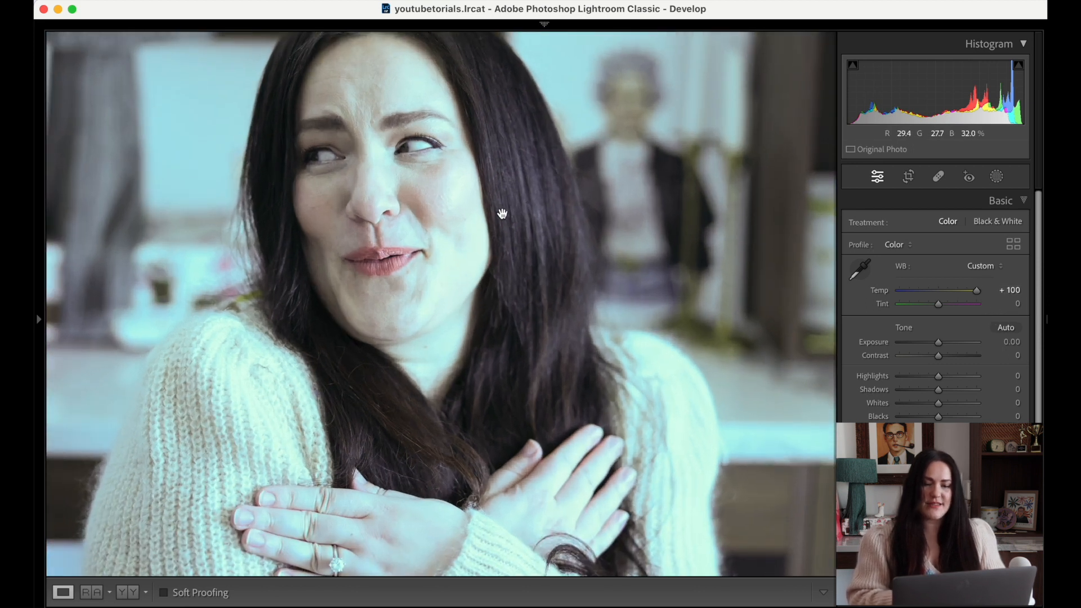
click(438, 281)
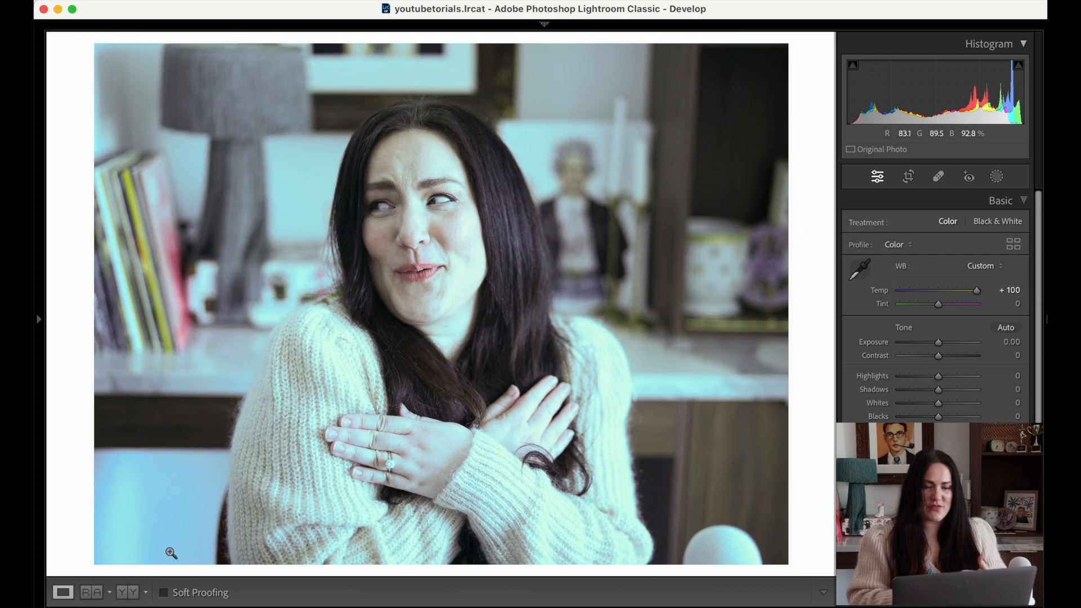
Try stronger magenta Tint values on the blue JPEG, then settle its Tint at -5.
mouse_move(934, 306)
mouse_down()
mouse_move(956, 315)
mouse_move(970, 293)
mouse_move(961, 292)
mouse_move(977, 298)
mouse_move(949, 313)
mouse_up()
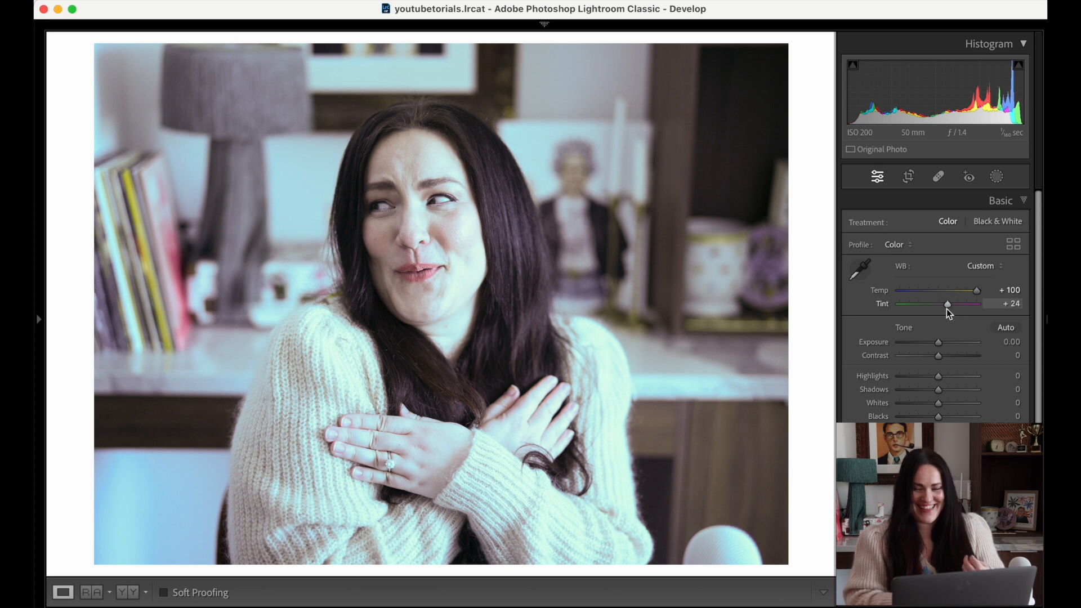
drag(947, 309, 945, 309)
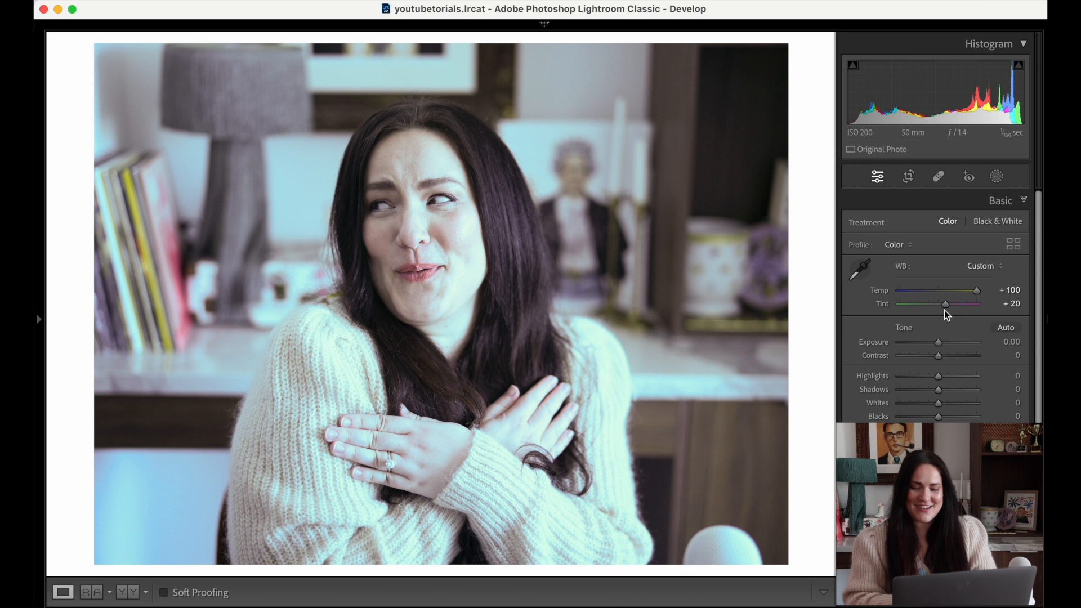
drag(946, 311, 937, 314)
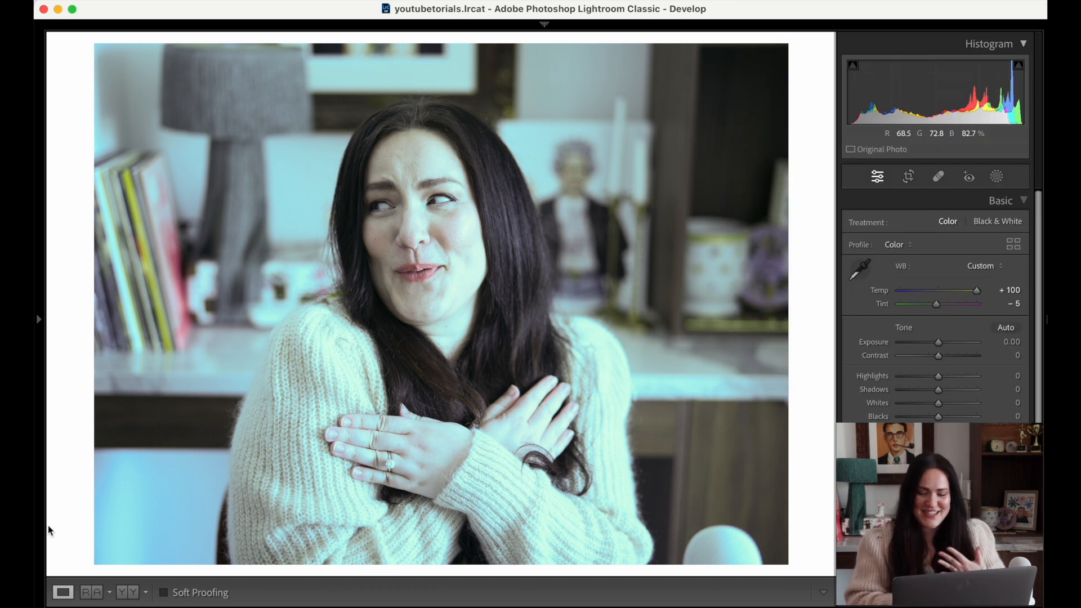
Compare the corrected raw thumbs-up photo JLW00240.ARW with the corrected JPEG beside it.
mouse_move(225, 605)
click(161, 579)
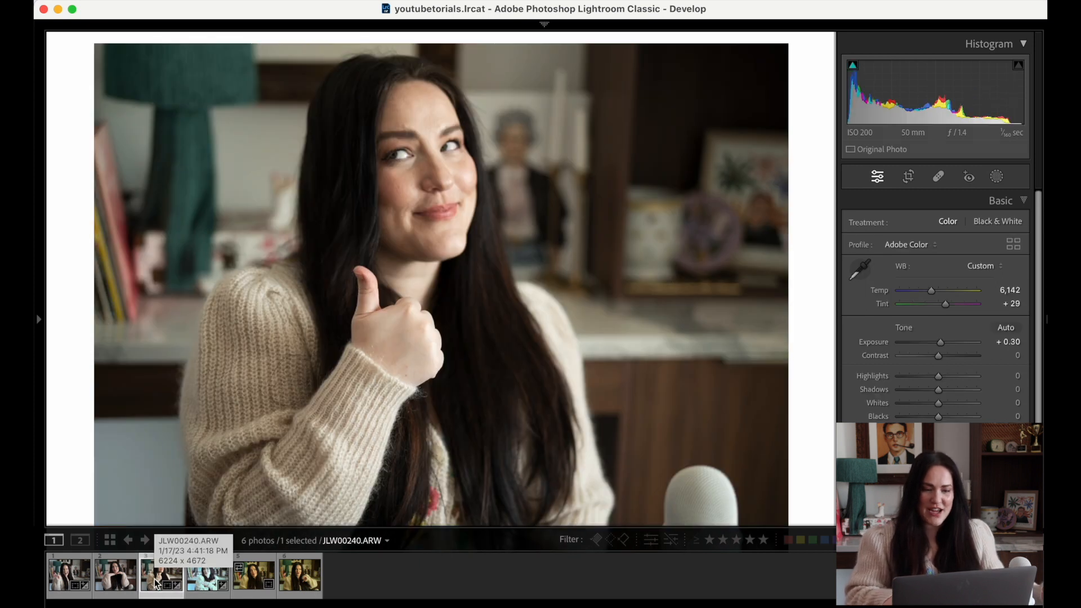
key(Right)
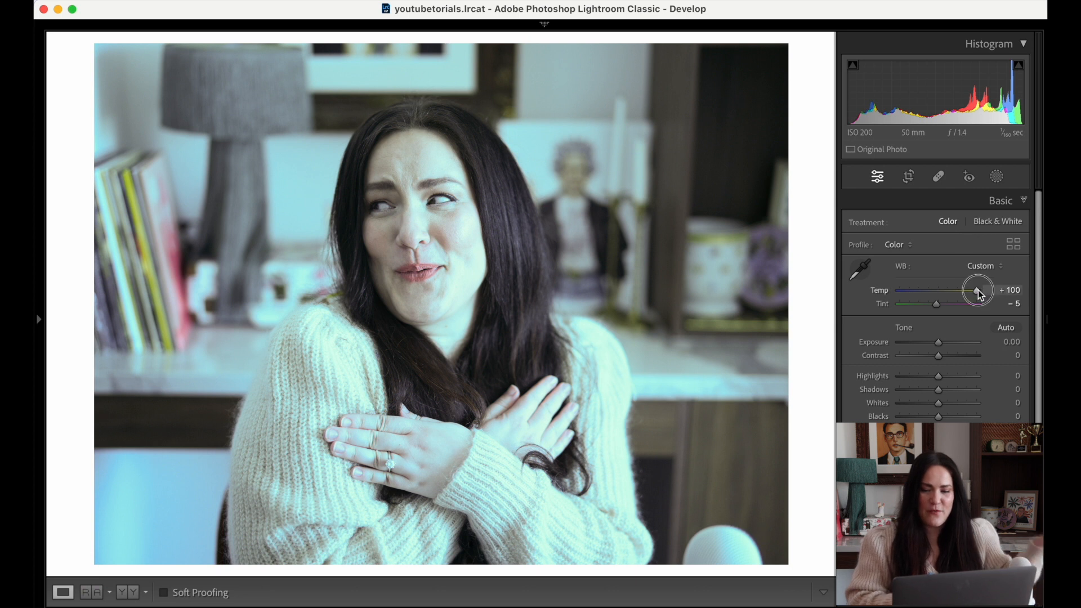
On the yellow-tinted raw photo, cool the Temp to 6,416, raise Exposure to +0.80 and set Tint to +22.
drag(973, 290, 936, 302)
key(Right)
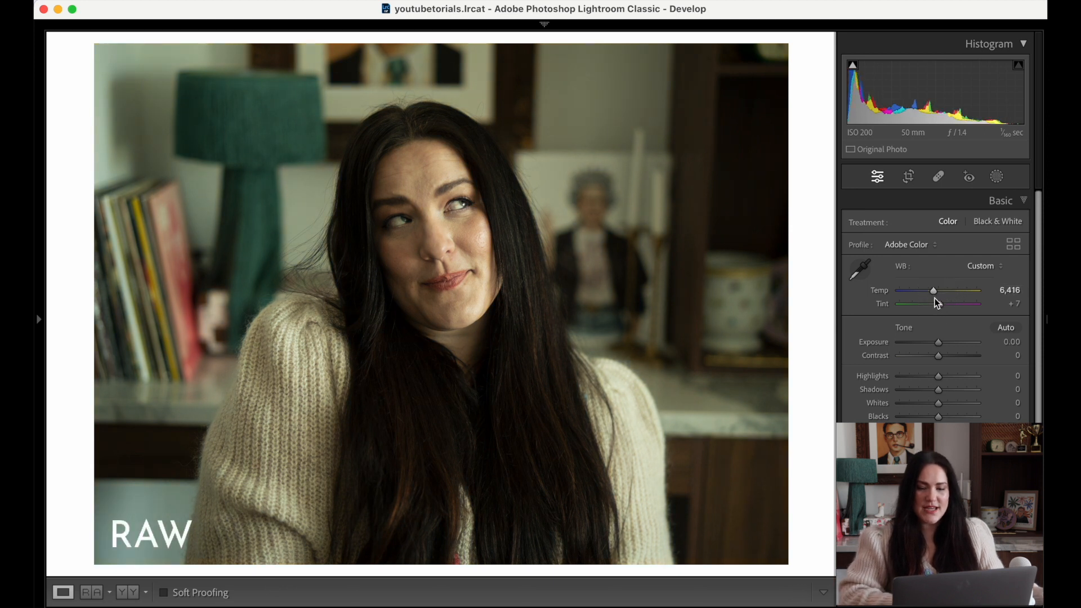
drag(940, 340, 946, 341)
drag(998, 302, 1010, 301)
Fine-tune the Temp of the yellow-tinted raw photo down to 5,966.
key(Down)
key(Down)
key(Down)
key(Down)
key(Down)
key(Down)
key(Down)
key(Down)
key(Down)
key(Down)
key(Down)
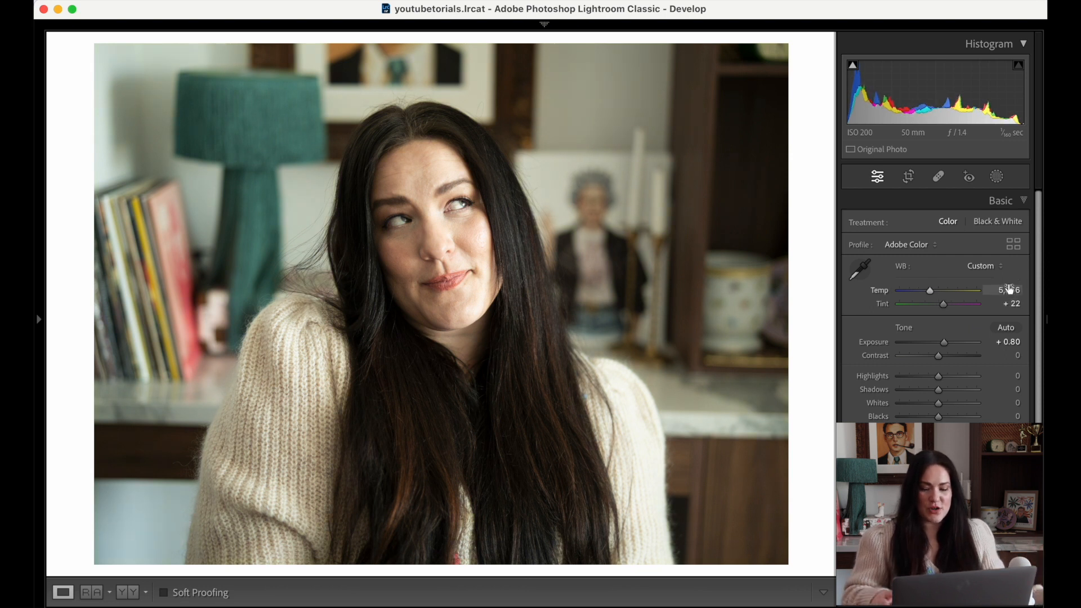
Correct the yellow-tinted JPEG with the thumbs-down pose using Temp -27, Tint +13 and Exposure +0.30.
key(Right)
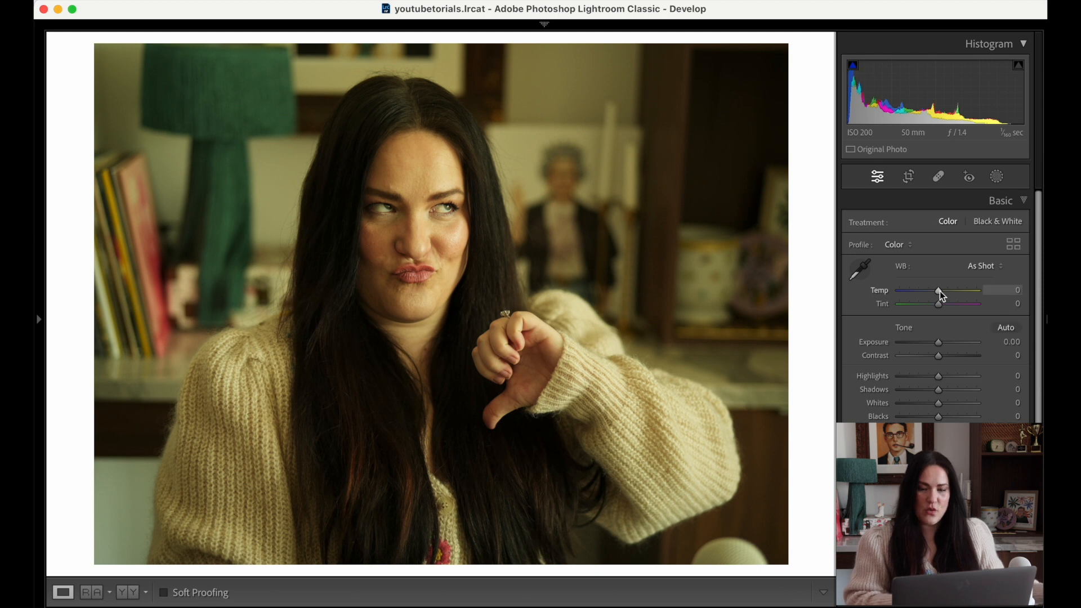
mouse_move(938, 293)
mouse_down()
mouse_move(927, 293)
mouse_move(945, 306)
mouse_up()
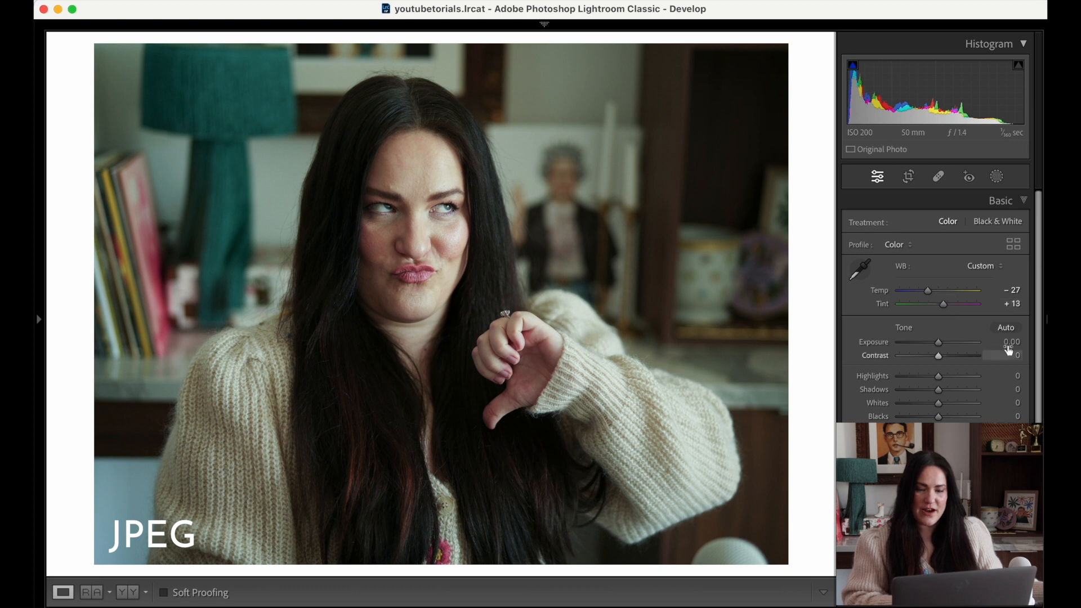
key(Up)
key(Up)
key(Up)
Compare the corrected yellow-tinted raw photo with its JPEG counterpart and return to the first photo.
key(Left)
key(Right)
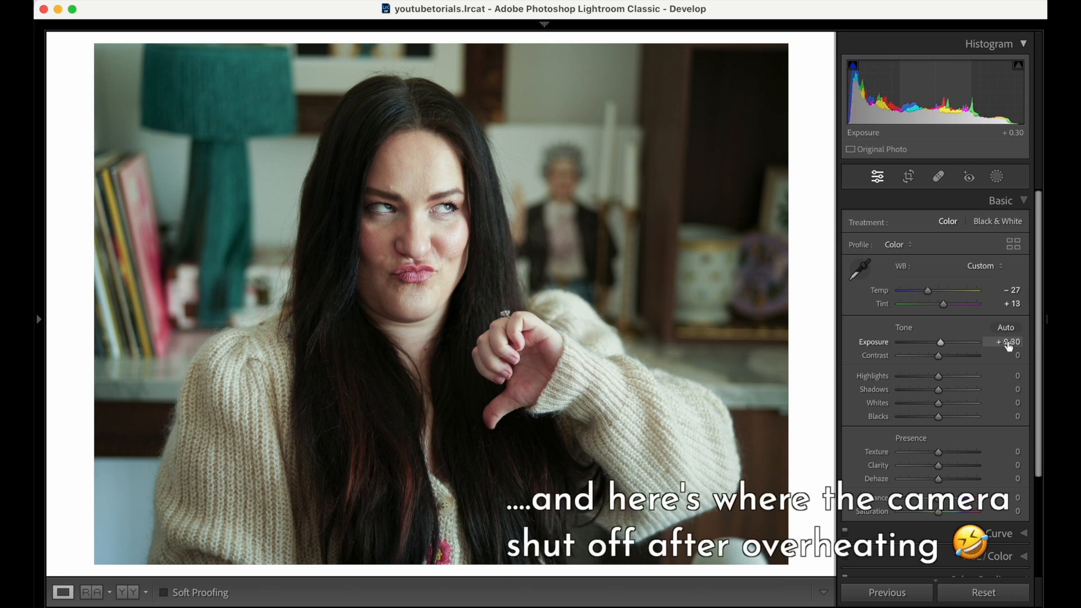
key(Left)
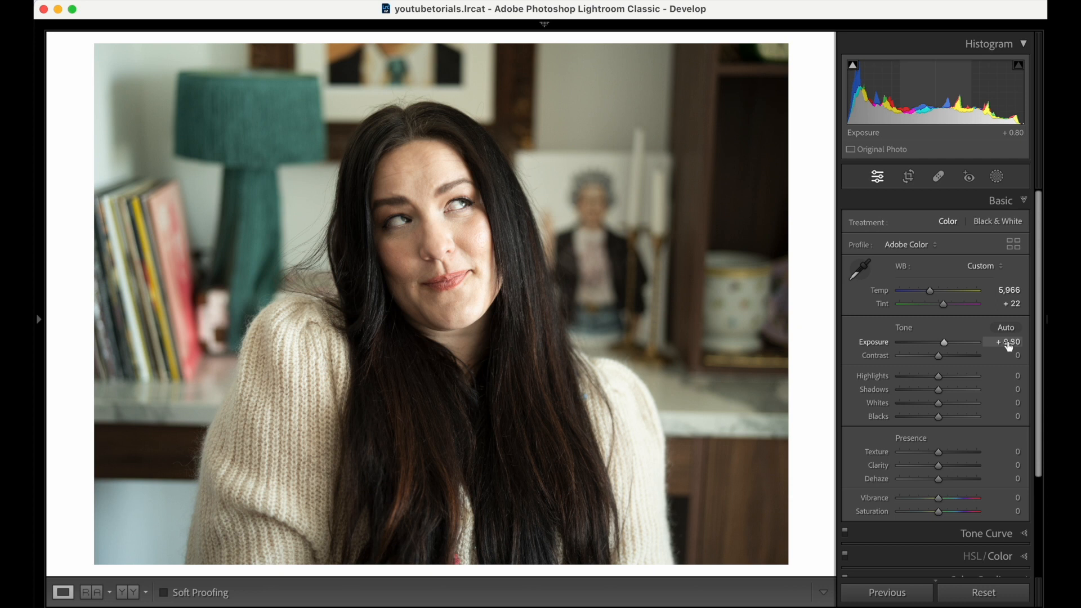
key(Right)
key(Right)
key(Right)
key(Right)
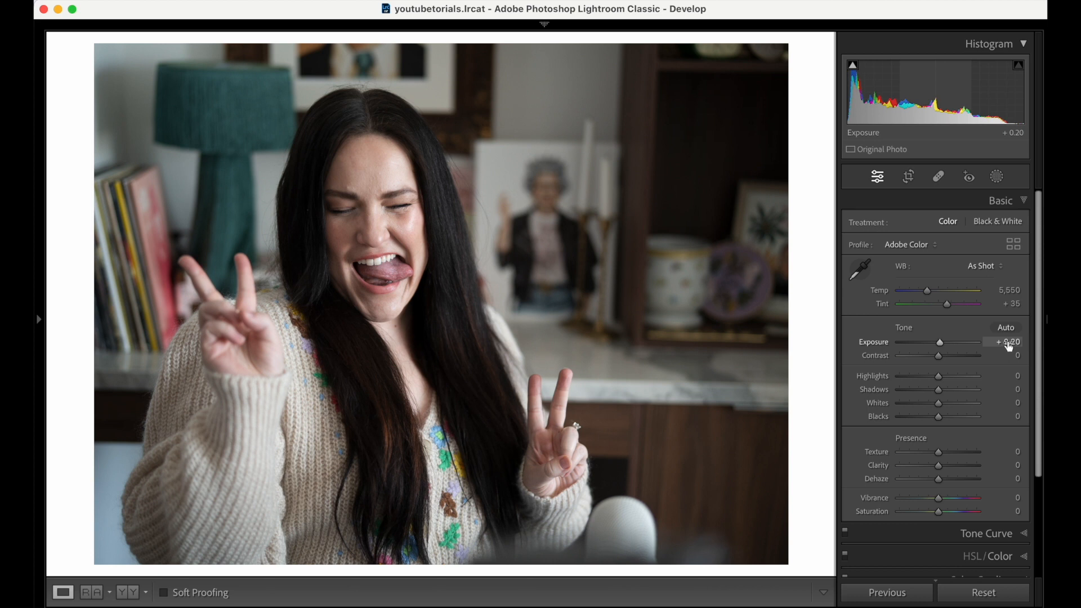
Raise the Exposure of the second photo, the JPEG with hands under the chin, to +0.70.
mouse_move(243, 596)
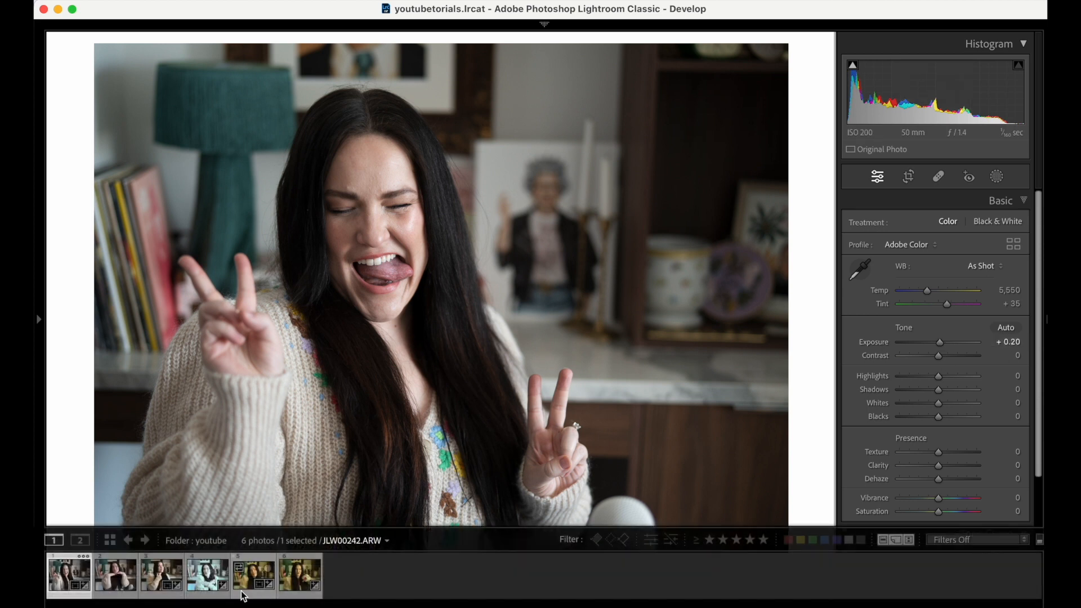
click(115, 577)
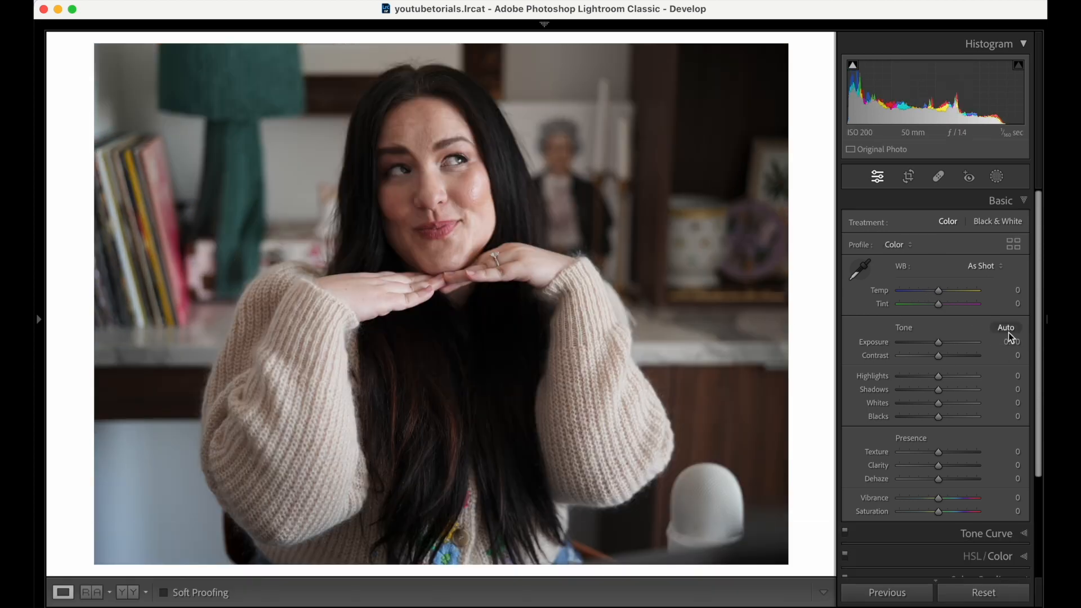
drag(1010, 343, 1013, 346)
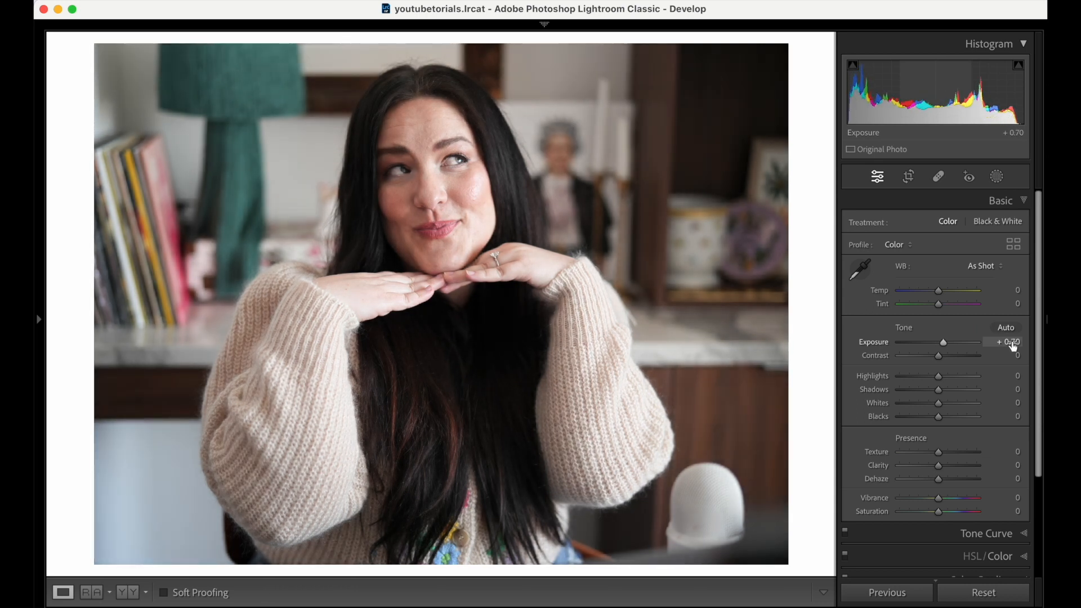
Compare the corrected blue raw photo with its JPEG counterpart, then view the corrected yellow-tinted raw photo.
key(Right)
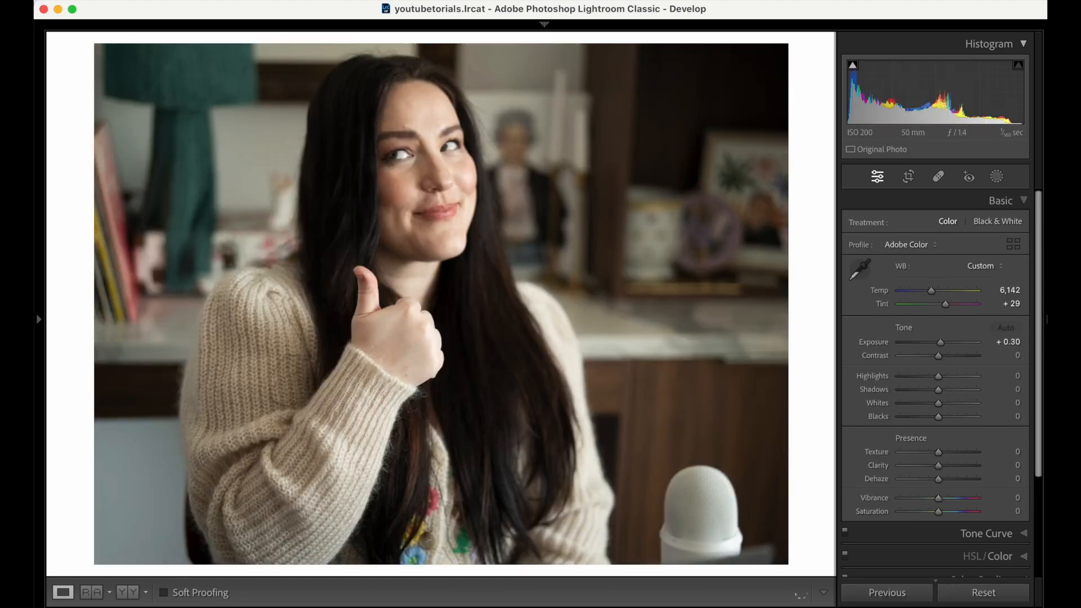
mouse_move(398, 596)
click(207, 585)
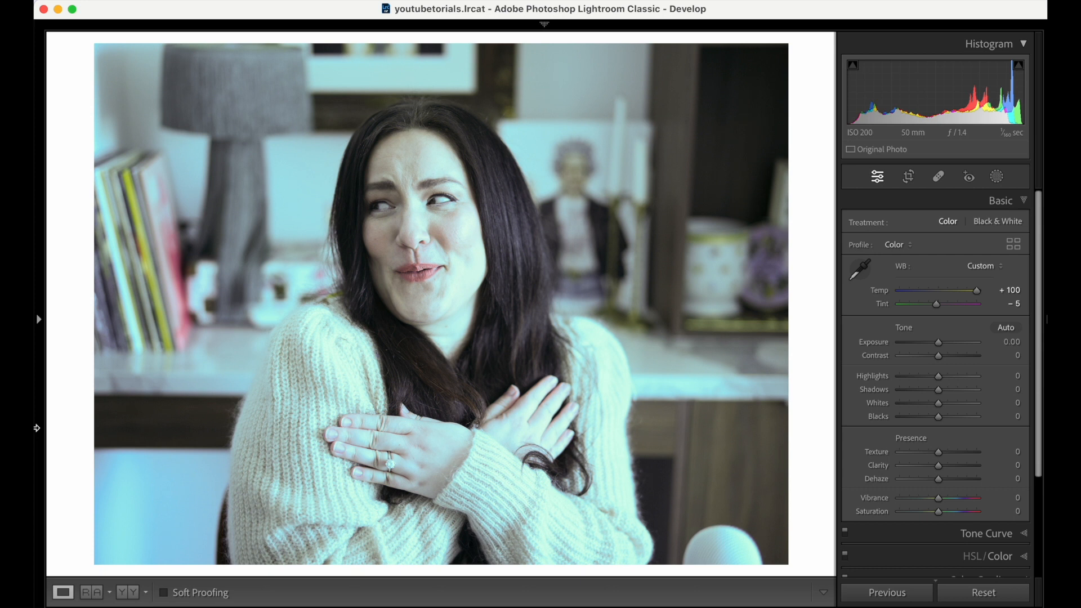
key(super+shift+r)
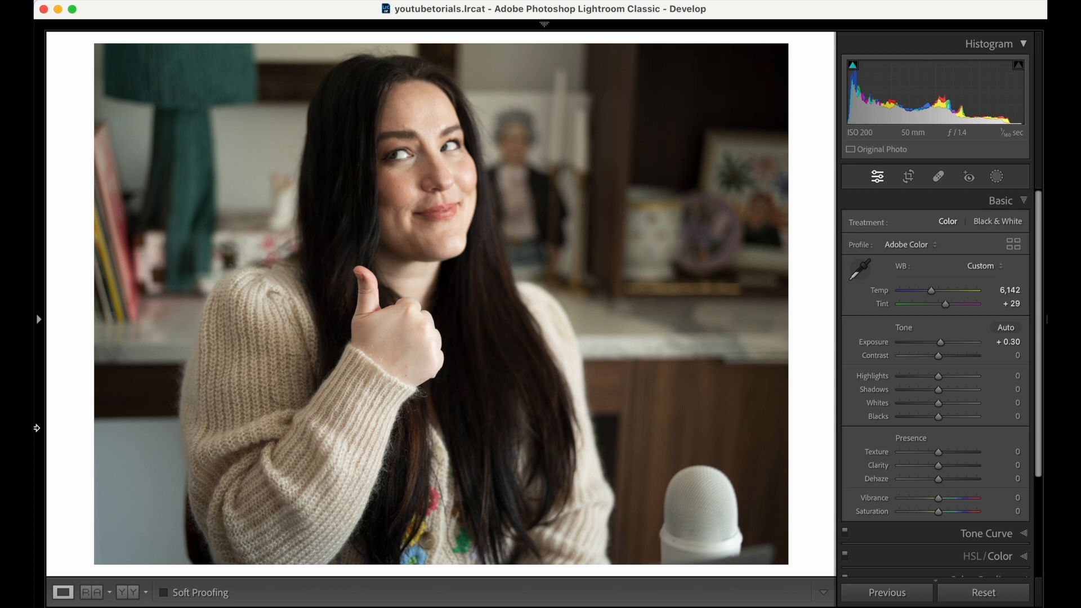
key(Left)
mouse_move(405, 606)
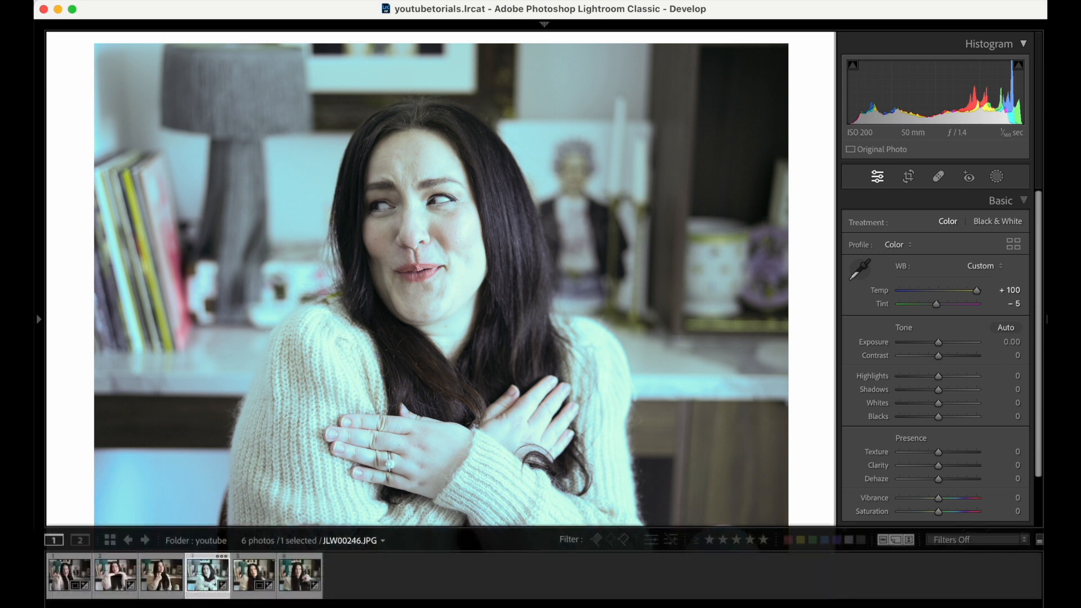
click(252, 577)
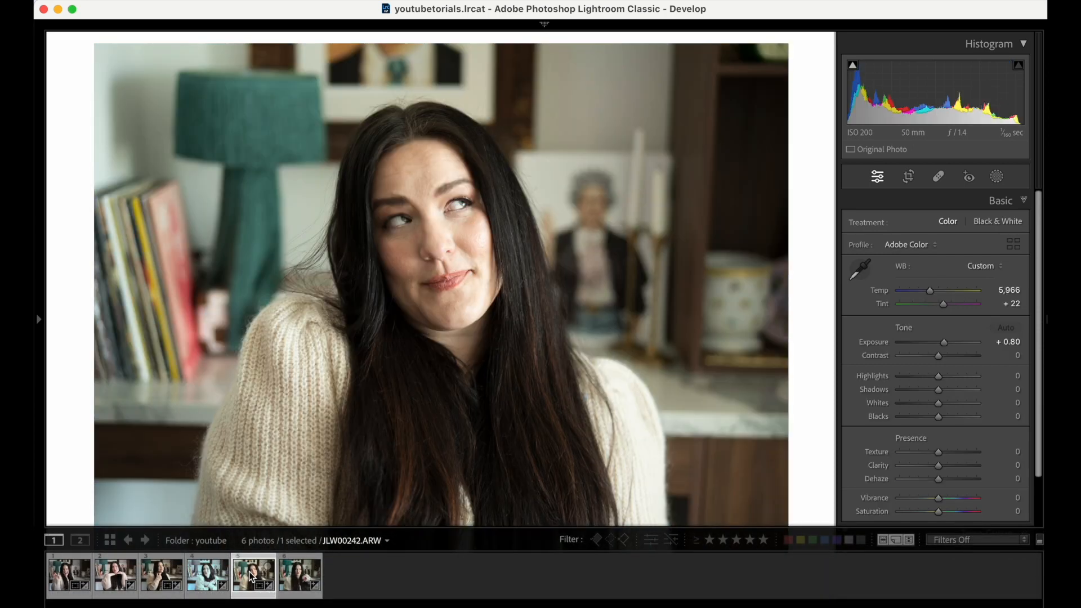